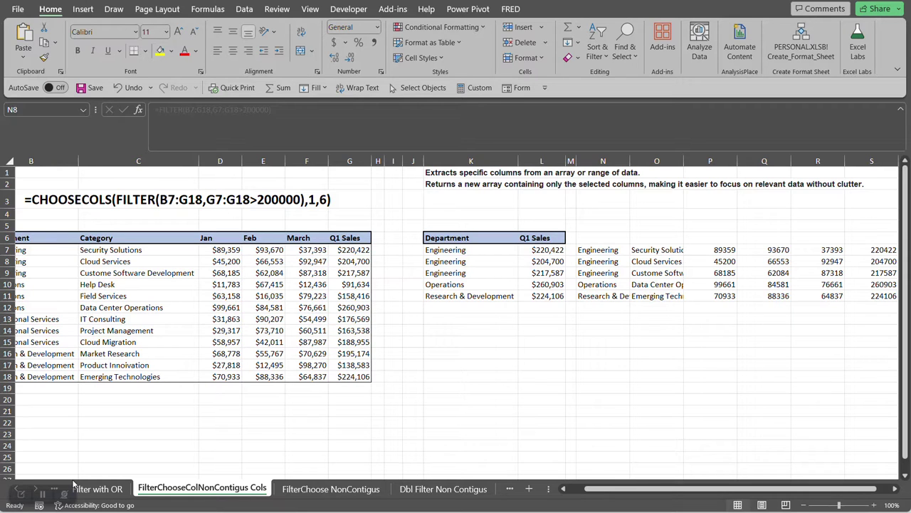
- Delete the FILTER formula in N7 so its spilled results disappear, and scroll back to column A
{"action": "left_click", "coordinate": [592, 249]}
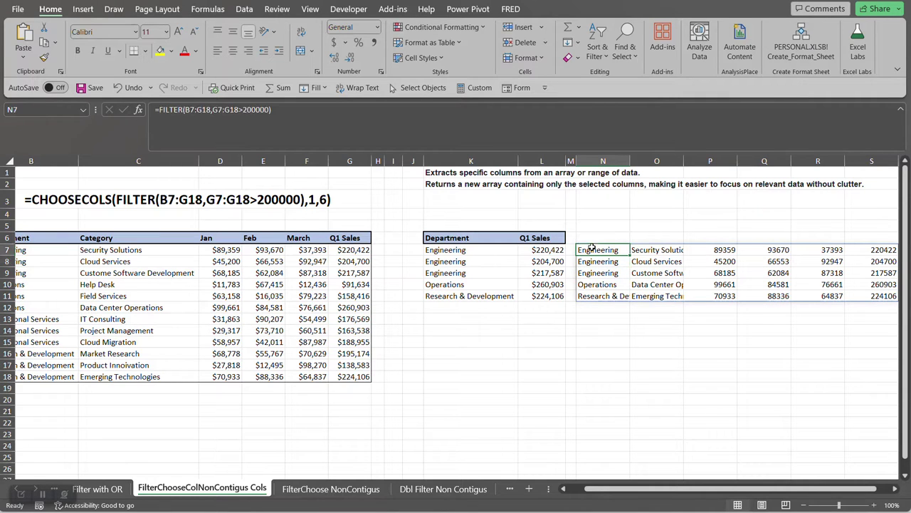
{"action": "key", "text": "Delete"}
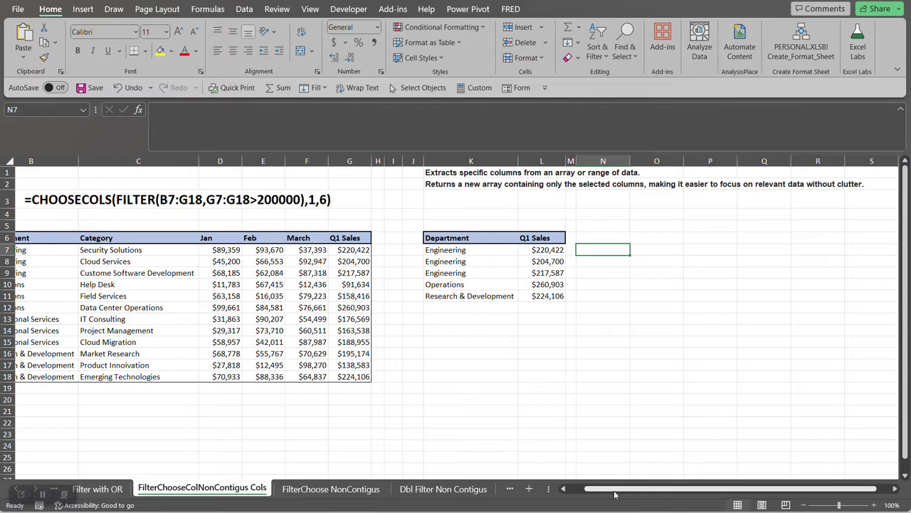
{"action": "left_click_drag", "start_coordinate": [615, 491], "coordinate": [588, 490]}
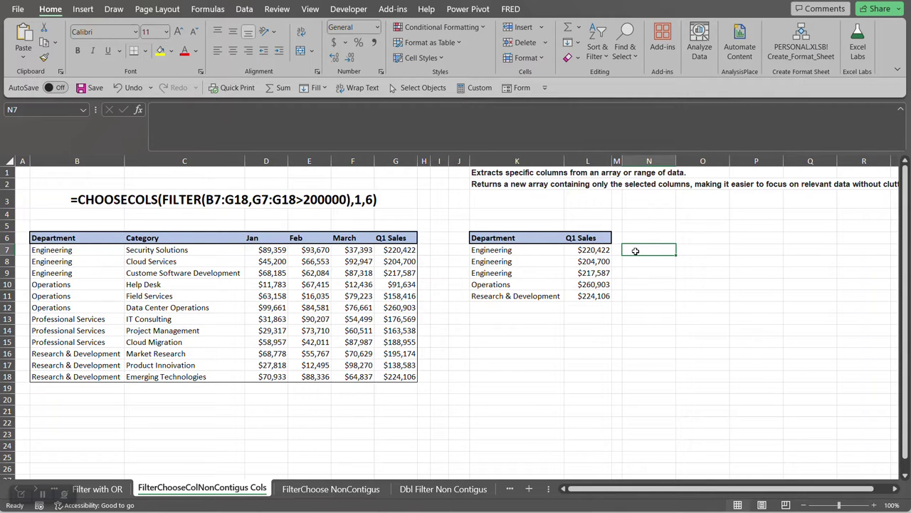
- In N7, begin =FILTER( with B7:G18 as the array argument
{"action": "type", "text": "="}
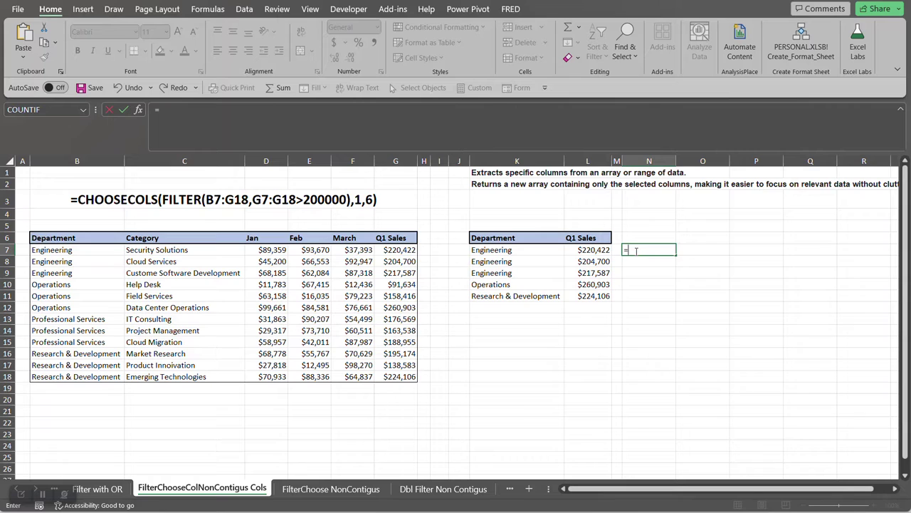
{"action": "type", "text": "filter"}
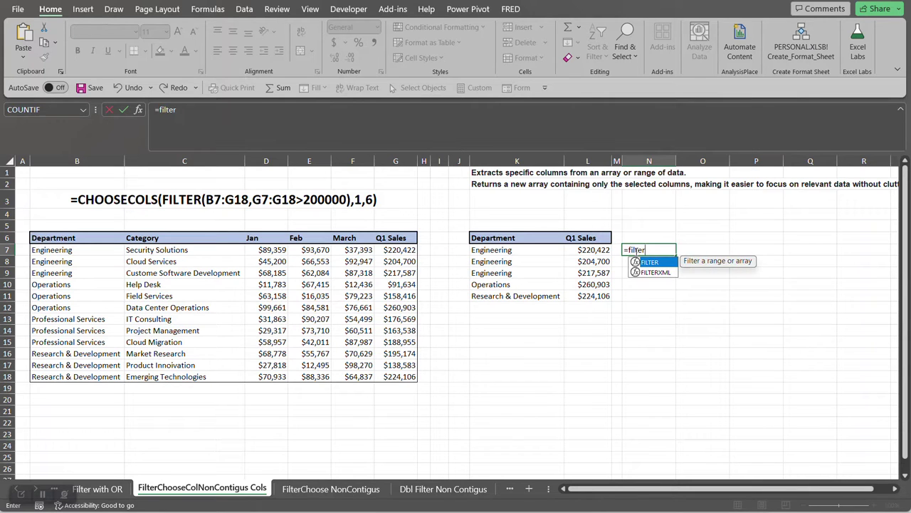
{"action": "key", "text": "Tab"}
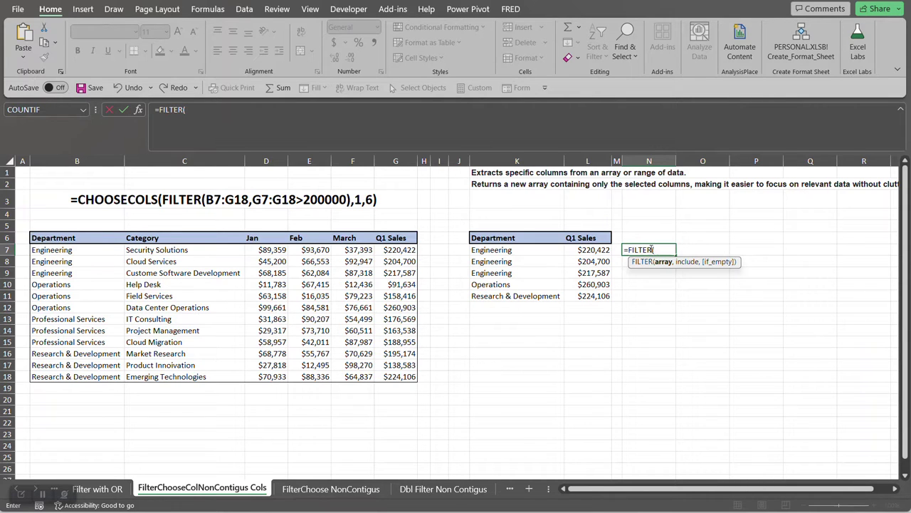
{"action": "left_click_drag", "start_coordinate": [61, 249], "coordinate": [396, 373]}
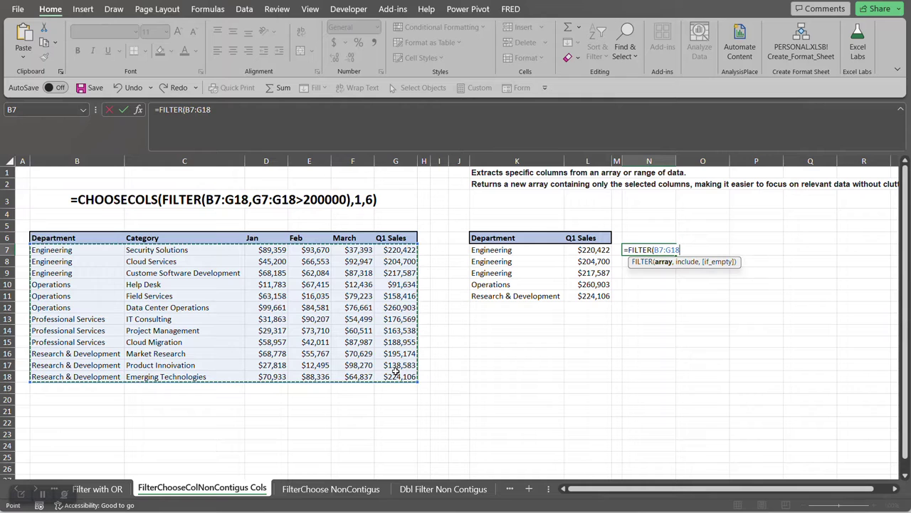
{"action": "type", "text": ","}
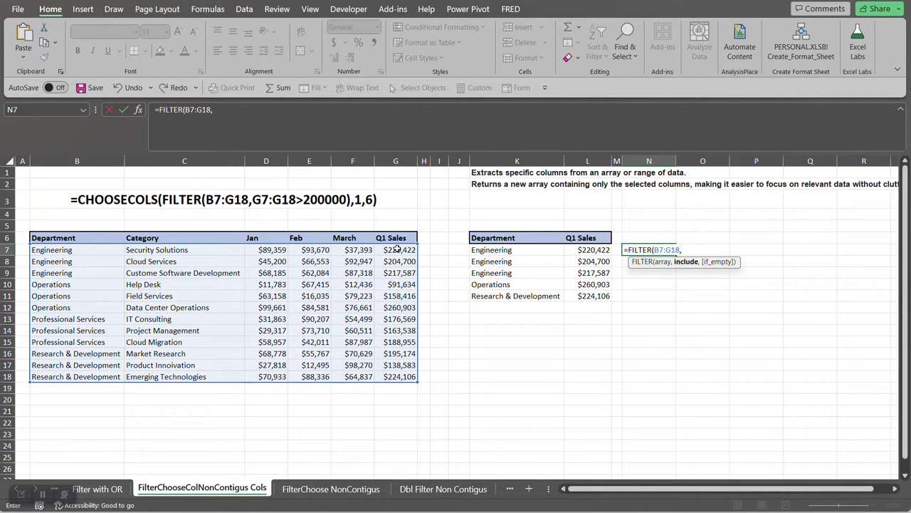
- Add the include condition G7:G18>200000 to N7's FILTER formula
{"action": "left_click_drag", "start_coordinate": [397, 247], "coordinate": [385, 374]}
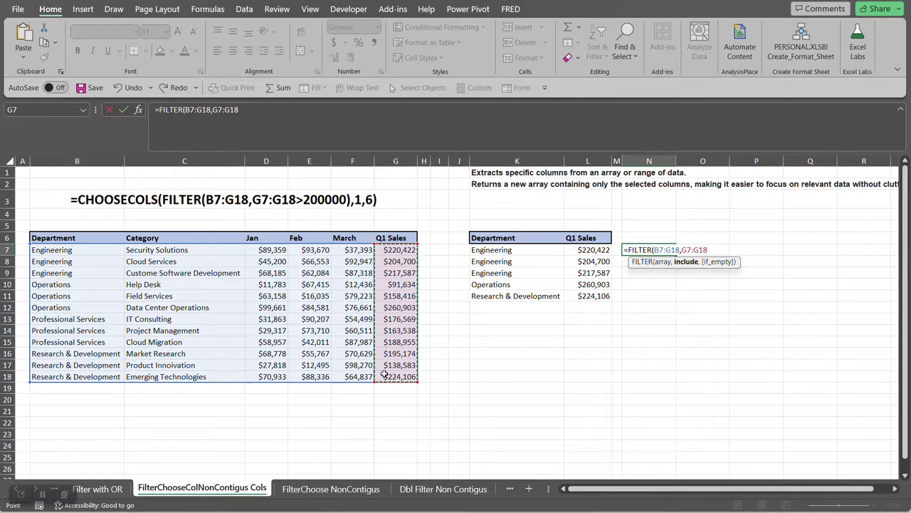
{"action": "type", "text": ">2"}
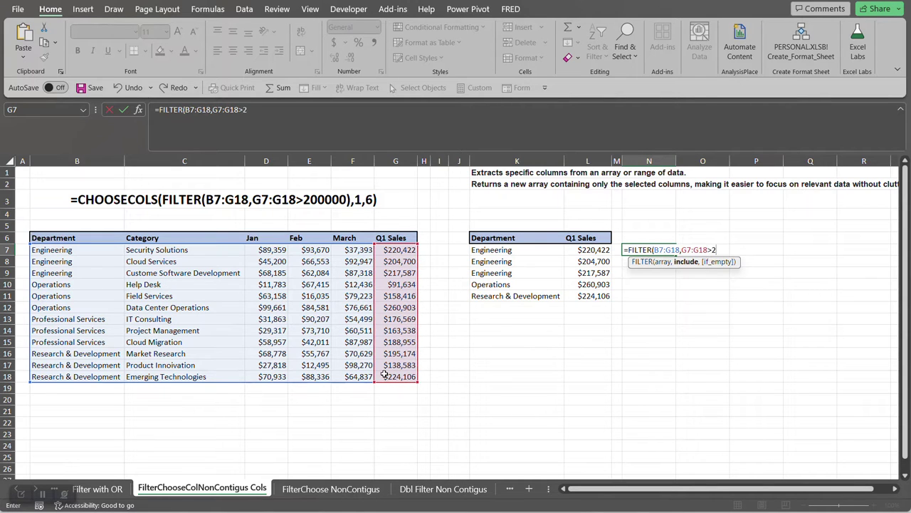
{"action": "type", "text": "00000"}
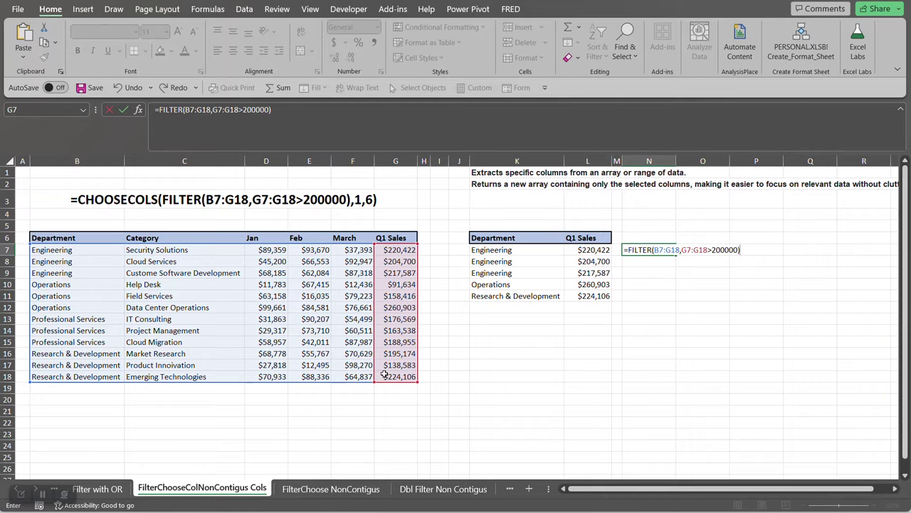
- Commit =FILTER(B7:G18,G7:G18>200000) in N7 and check it in the formula bar
{"action": "key", "text": "Return"}
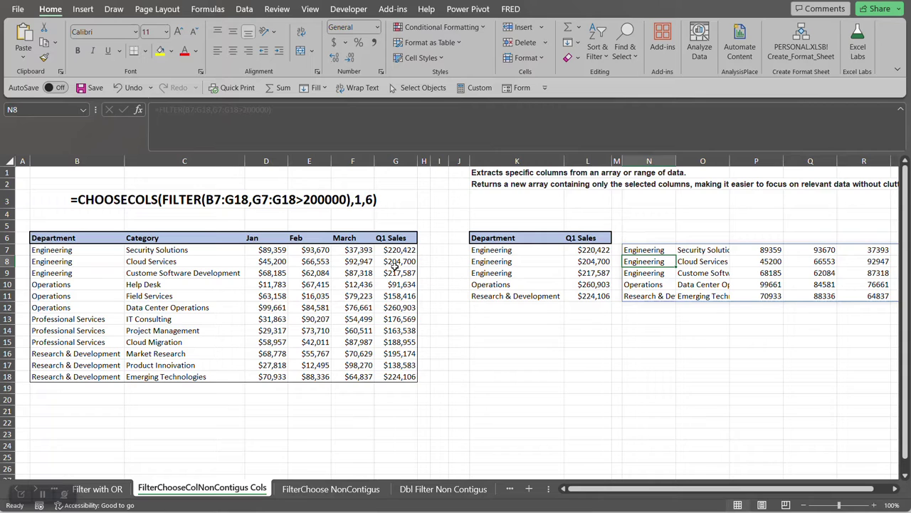
{"action": "left_click", "coordinate": [628, 248]}
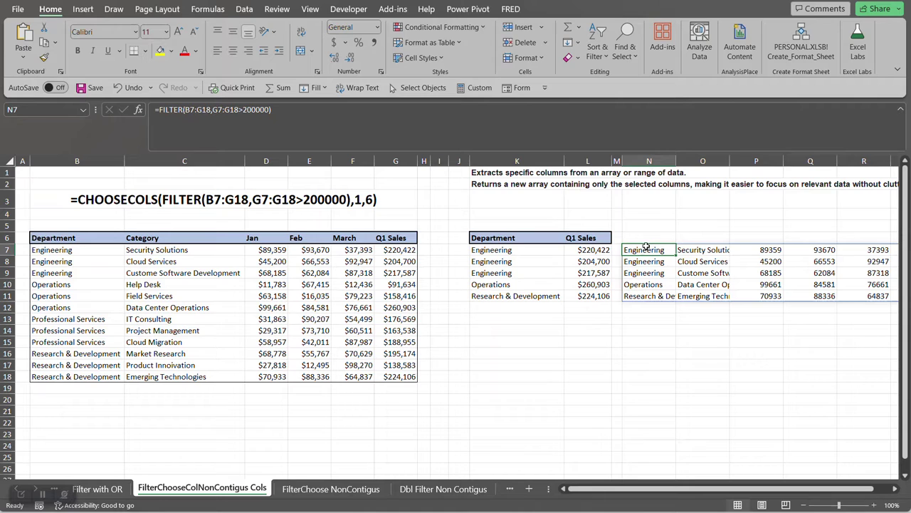
- Erase K7's formula and retype it as =CHOOSECOLS(FILTER(
{"action": "left_click", "coordinate": [502, 249]}
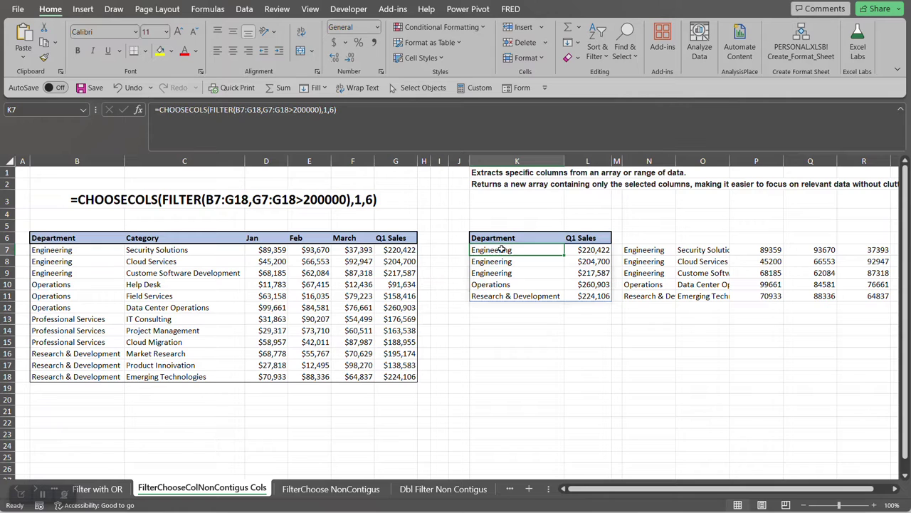
{"action": "left_click", "coordinate": [340, 109]}
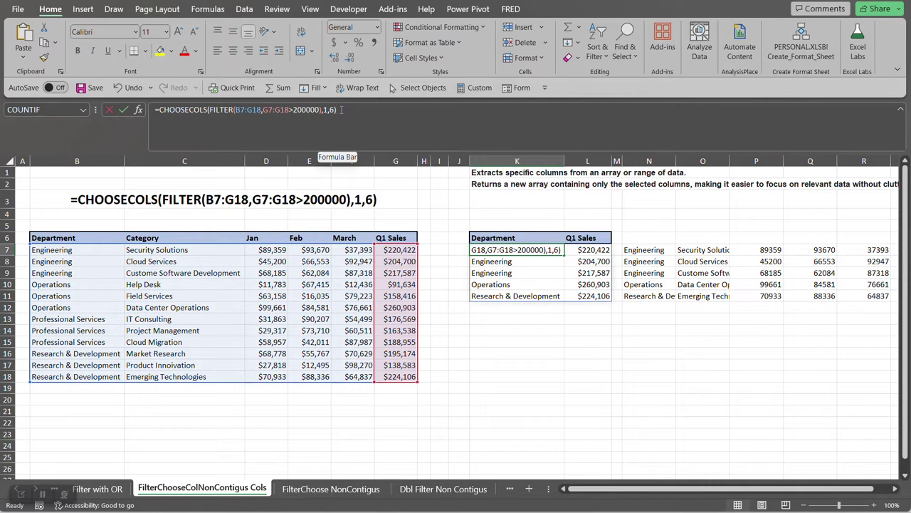
{"action": "key", "text": "BackSpace"}
{"action": "key", "text": "BackSpace"}
{"action": "key", "text": "BackSpace"}
{"action": "key", "text": "BackSpace"}
{"action": "key", "text": "BackSpace"}
{"action": "key", "text": "BackSpace"}
{"action": "key", "text": "BackSpace"}
{"action": "key", "text": "BackSpace"}
{"action": "key", "text": "BackSpace"}
{"action": "key", "text": "BackSpace"}
{"action": "key", "text": "BackSpace"}
{"action": "key", "text": "BackSpace"}
{"action": "key", "text": "BackSpace"}
{"action": "key", "text": "BackSpace"}
{"action": "key", "text": "BackSpace"}
{"action": "key", "text": "BackSpace"}
{"action": "key", "text": "BackSpace"}
{"action": "key", "text": "BackSpace"}
{"action": "key", "text": "BackSpace"}
{"action": "key", "text": "BackSpace"}
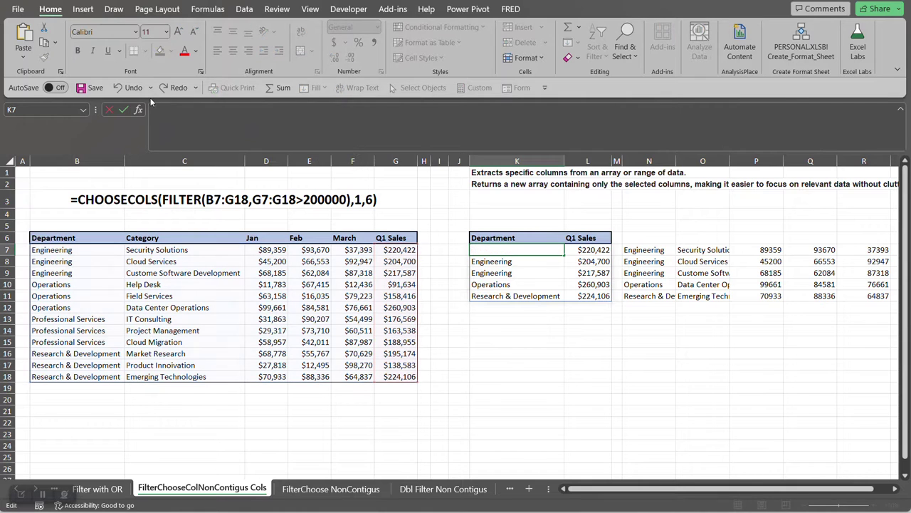
{"action": "type", "text": "="}
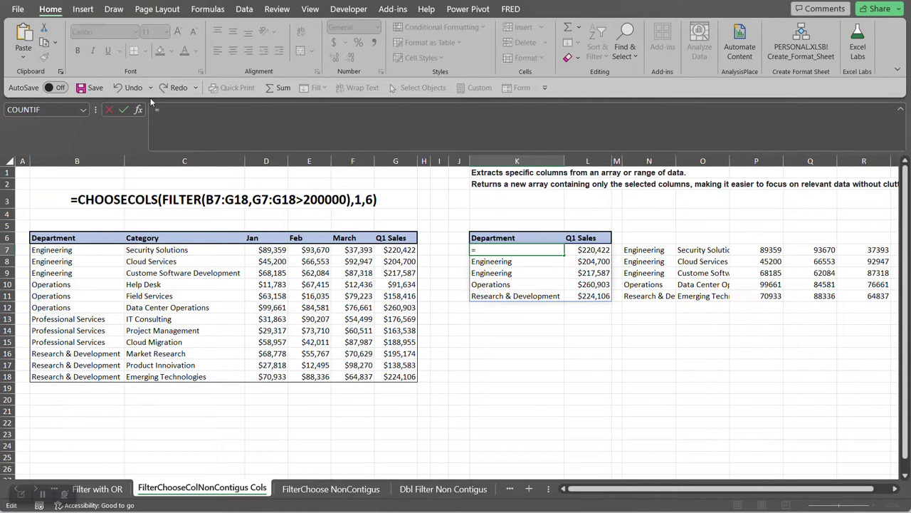
{"action": "type", "text": "choosecols"}
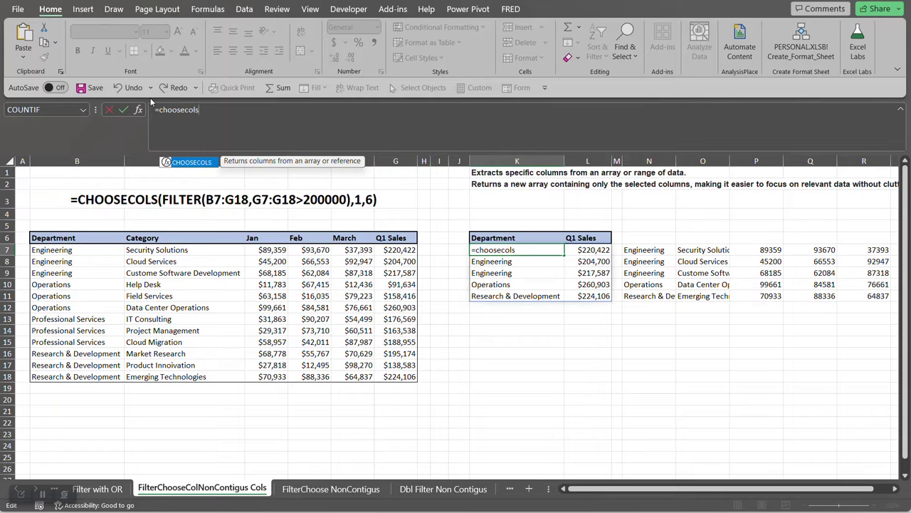
{"action": "key", "text": "Tab"}
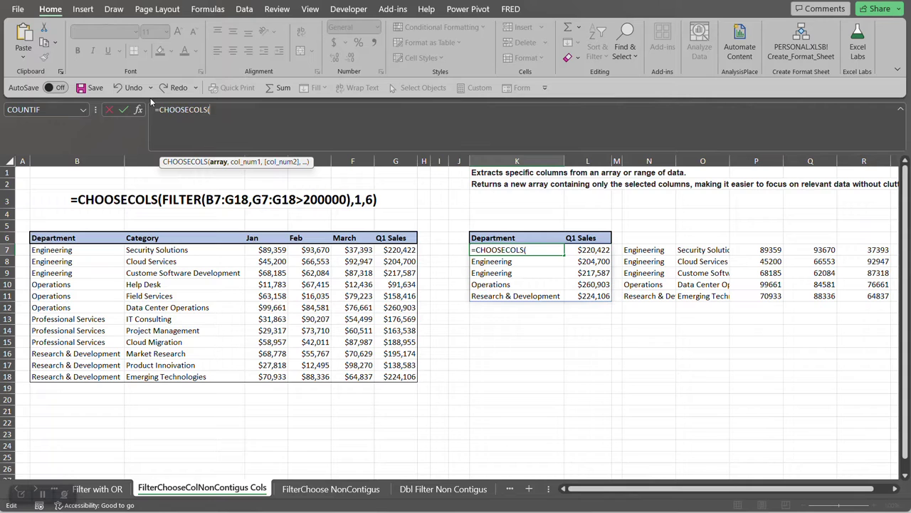
{"action": "type", "text": "filter"}
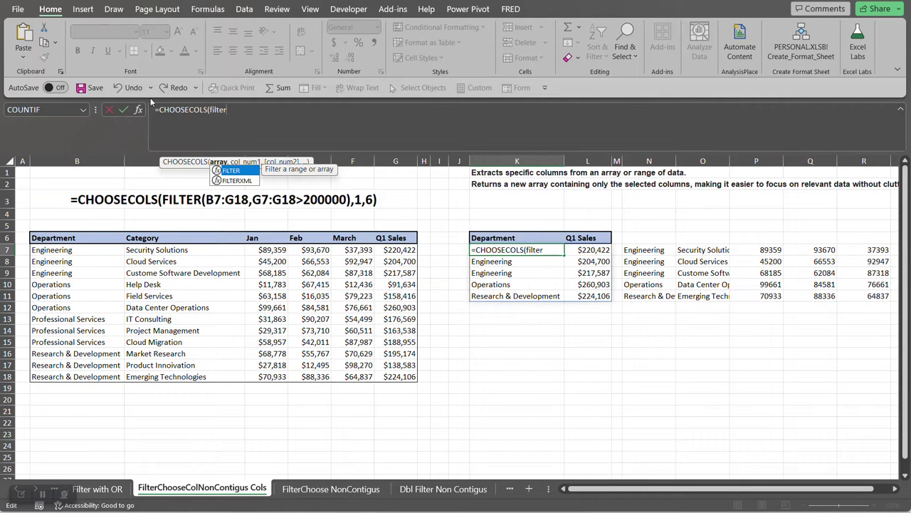
{"action": "key", "text": "Tab"}
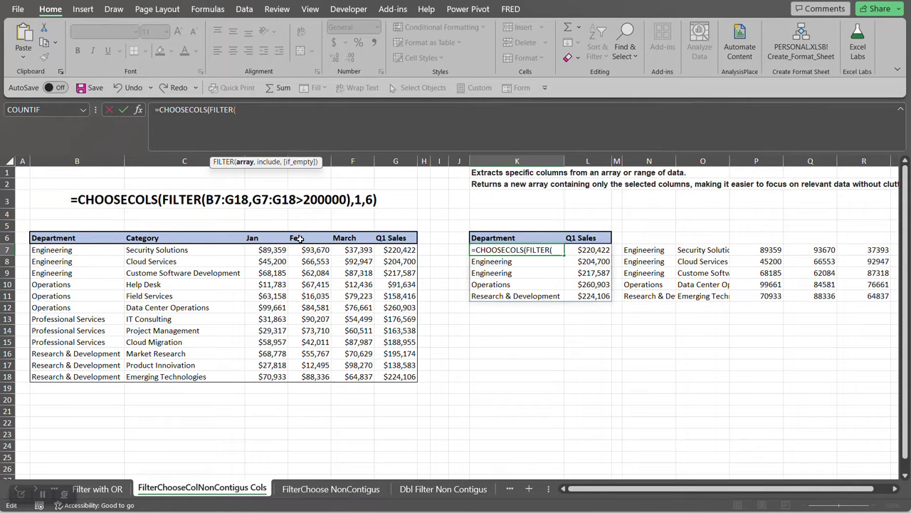
- Give K7's nested FILTER the array B7:G18 and the condition G7:G18>200000
{"action": "left_click_drag", "start_coordinate": [54, 253], "coordinate": [395, 377]}
{"action": "type", "text": ","}
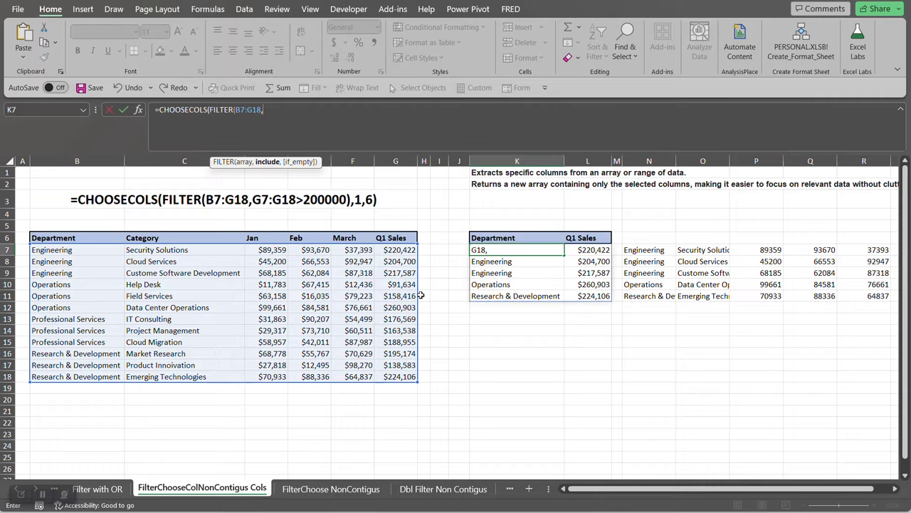
{"action": "left_click", "coordinate": [388, 250]}
{"action": "left_click_drag", "start_coordinate": [388, 250], "coordinate": [400, 379]}
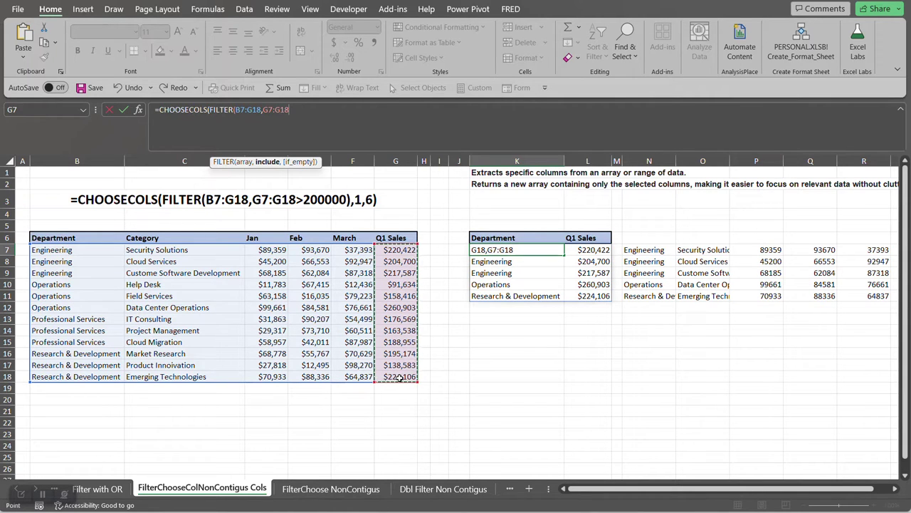
{"action": "type", "text": ">"}
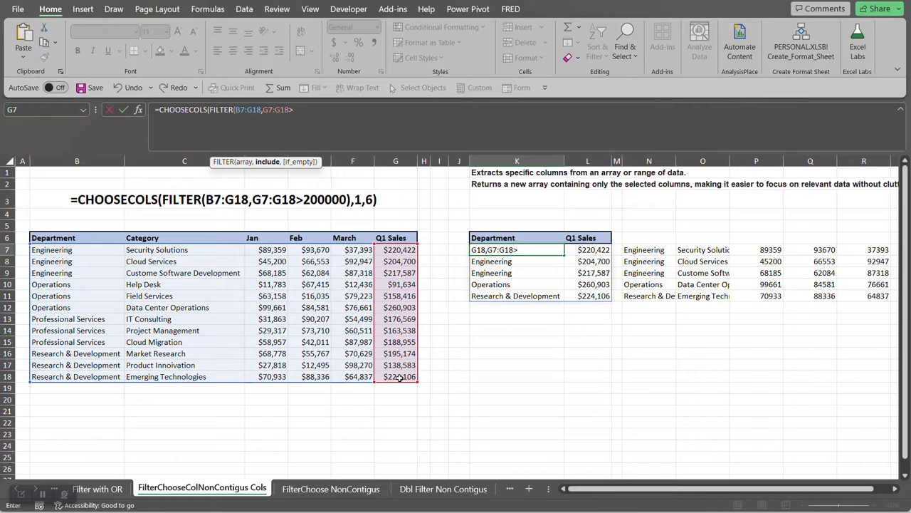
{"action": "type", "text": "200000)"}
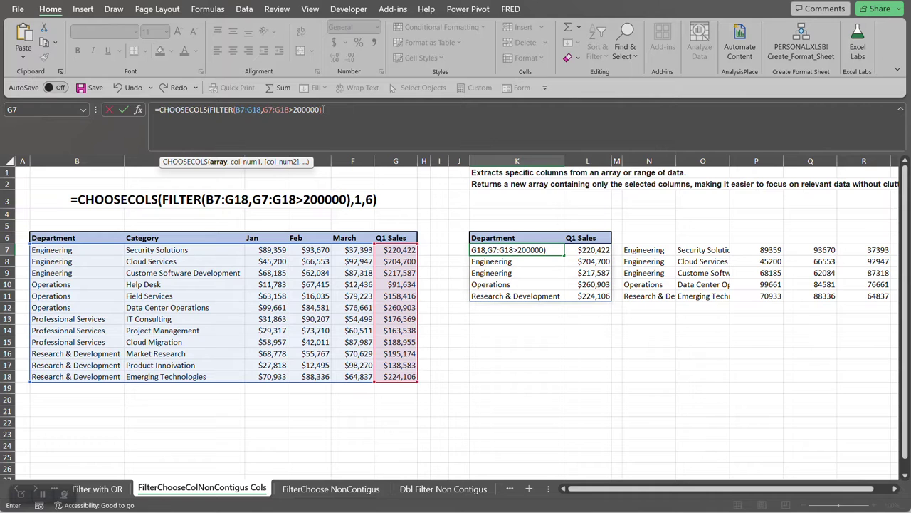
- Add column numbers 1 and 6 and close CHOOSECOLS in K7's formula
{"action": "type", "text": ",1"}
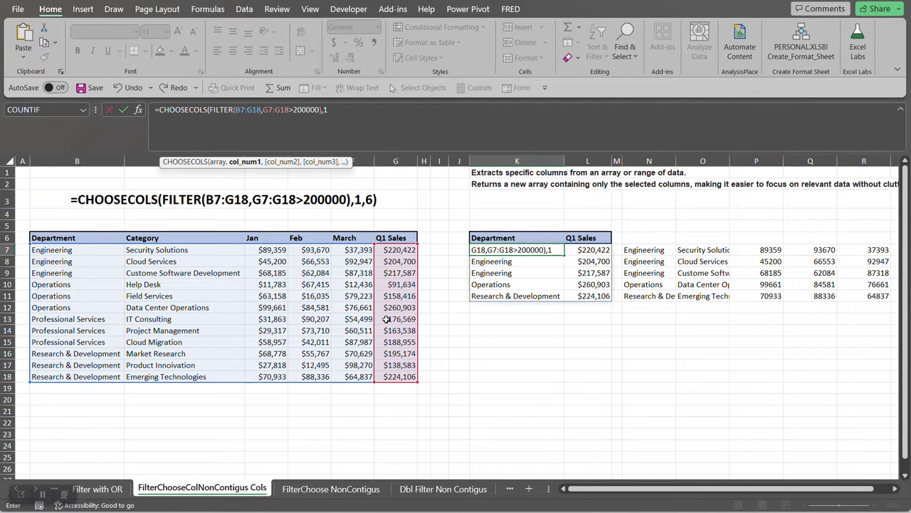
{"action": "type", "text": ","}
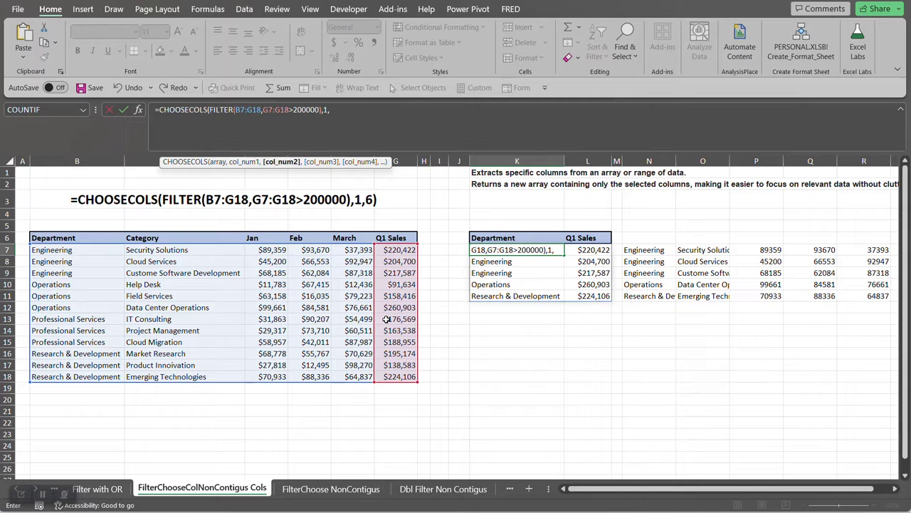
{"action": "type", "text": "6"}
{"action": "type", "text": ")"}
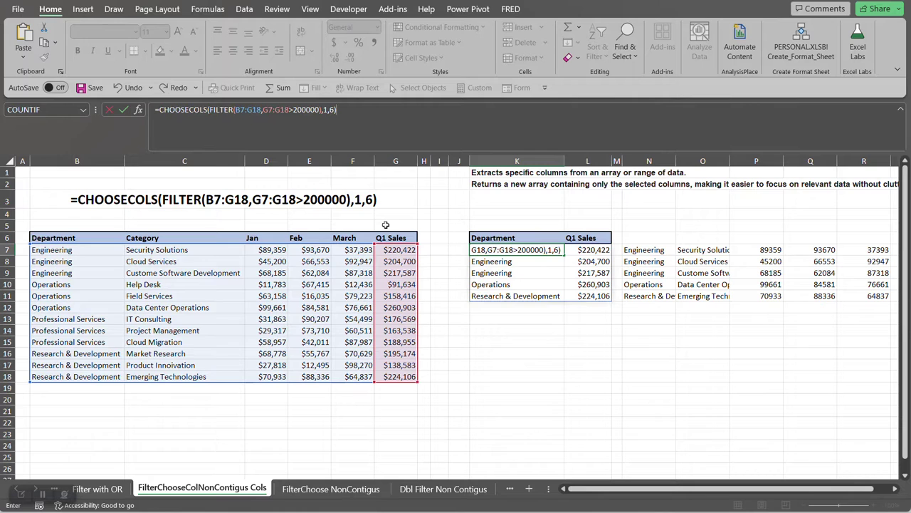
- Commit =CHOOSECOLS(FILTER(B7:G18,G7:G18>200000),1,6) in K7 so the five qualifying rows spill
{"action": "key", "text": "Return"}
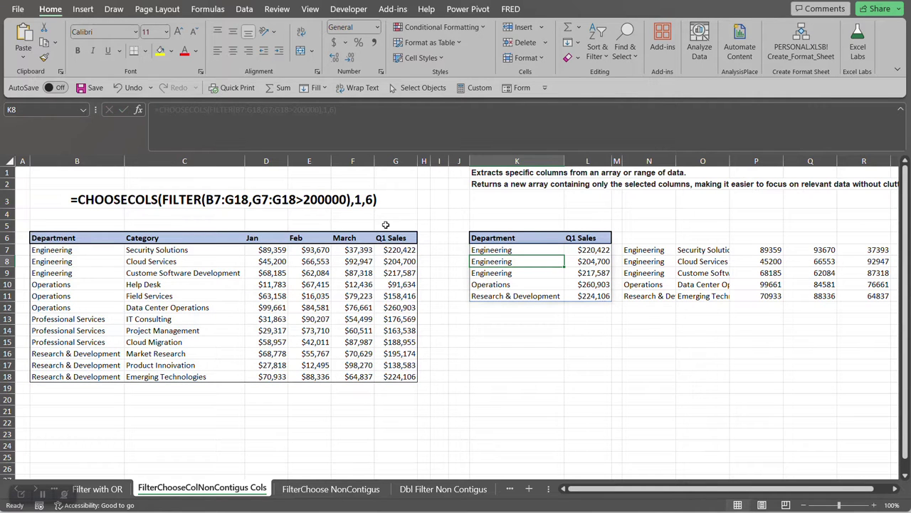